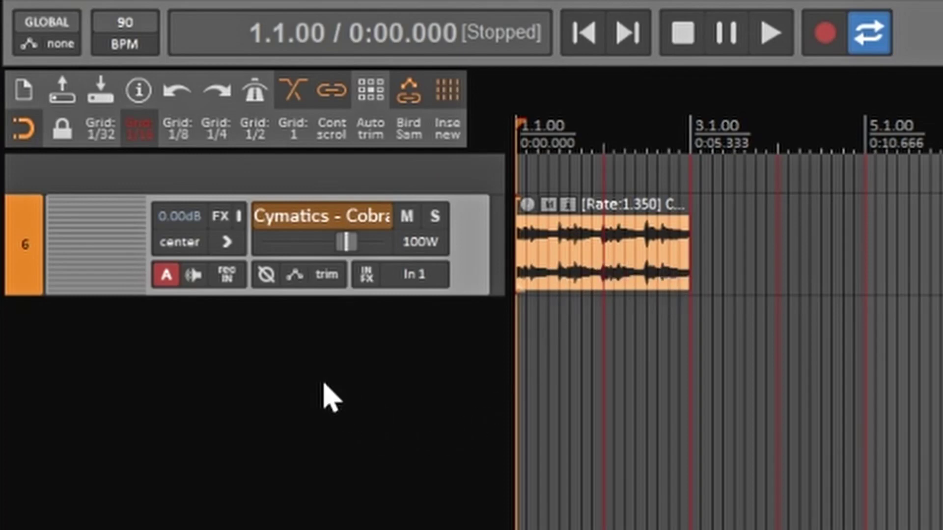
- Load ReaTune from the XEL Quick FX 1 folder onto guitar track 6 and test its pitch detection
key(space)
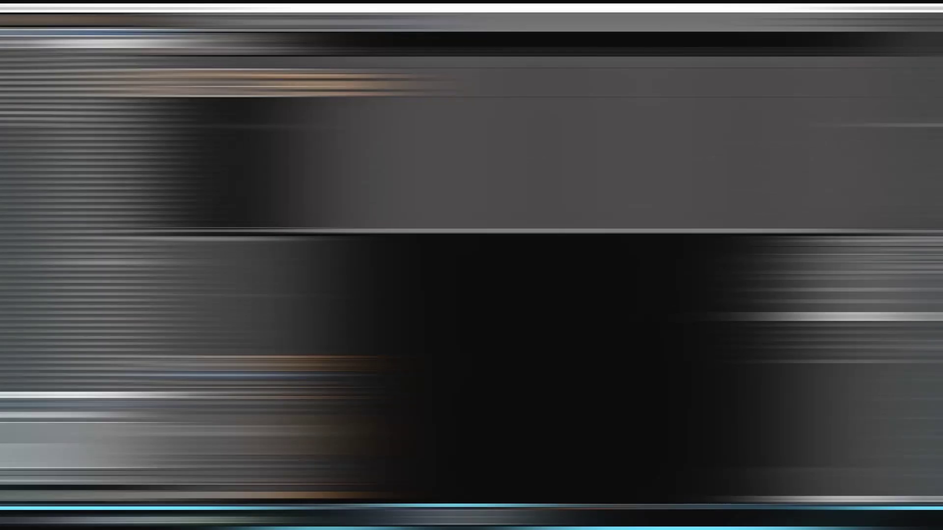
key(space)
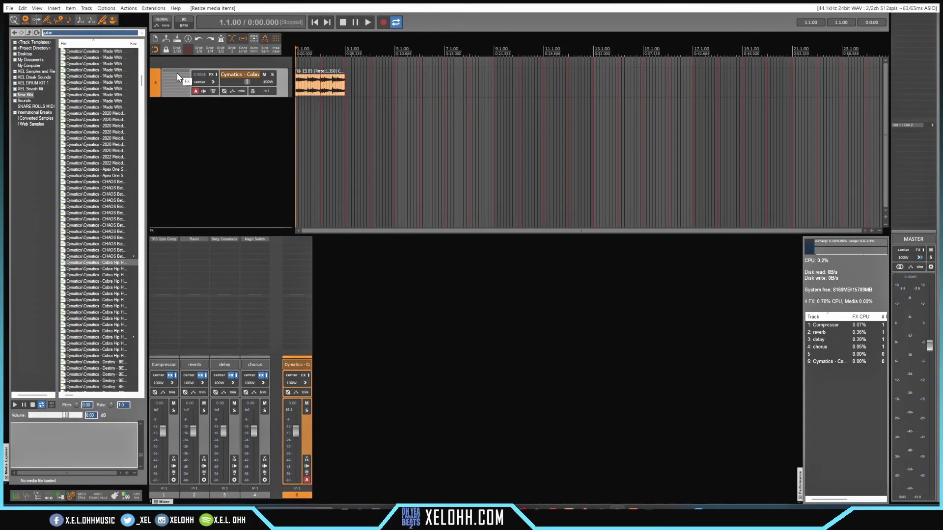
click(211, 74)
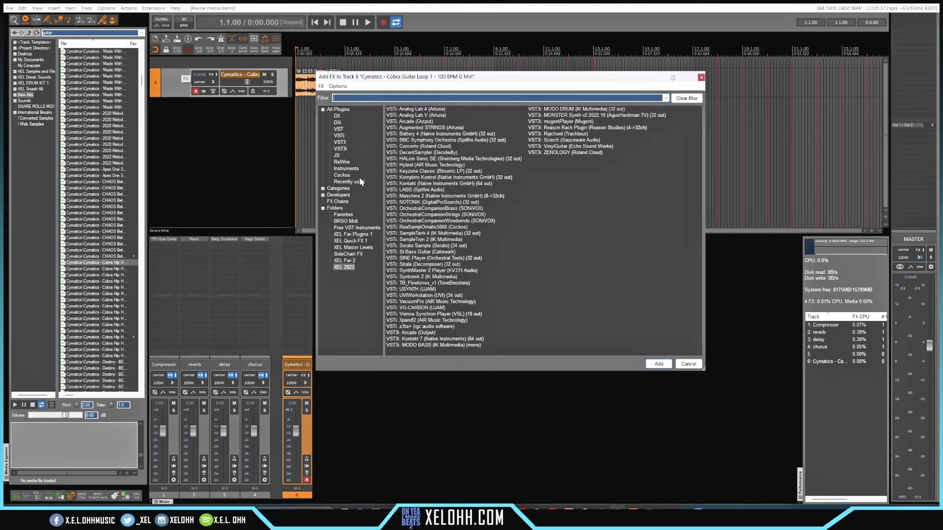
click(347, 241)
double_click(407, 158)
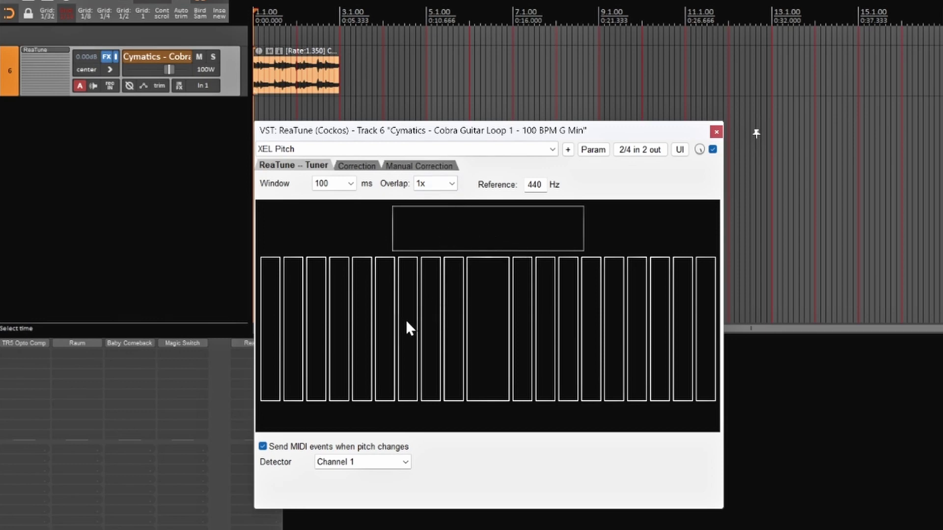
key(space)
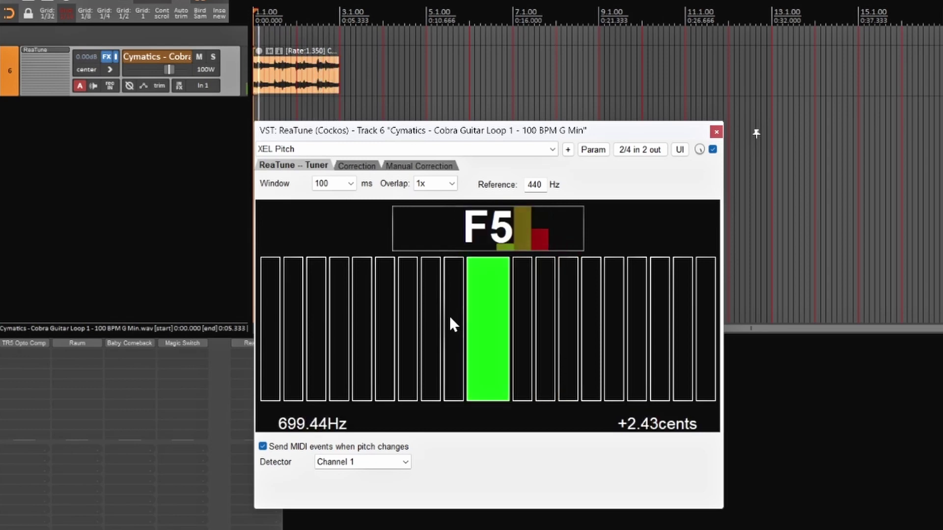
key(space)
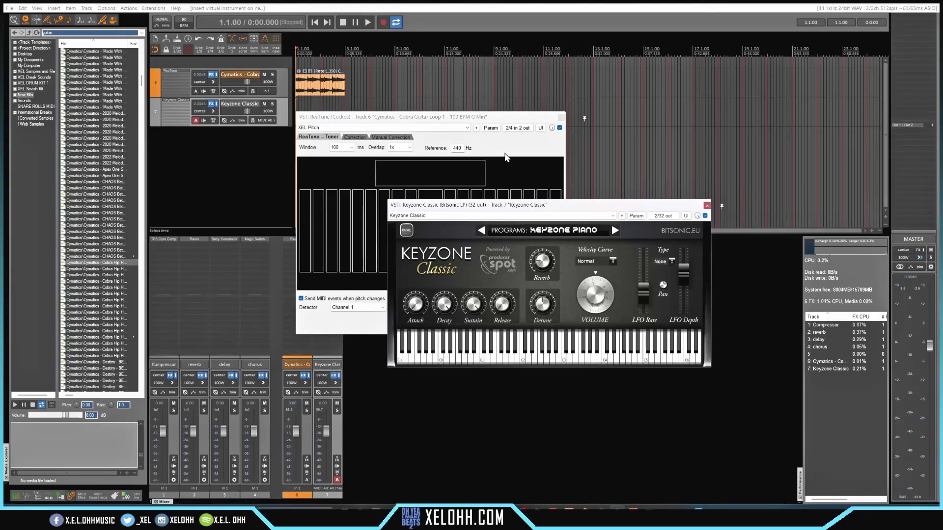
- Move the Keyzone Classic plugin window aside, then close it
drag(514, 209, 497, 182)
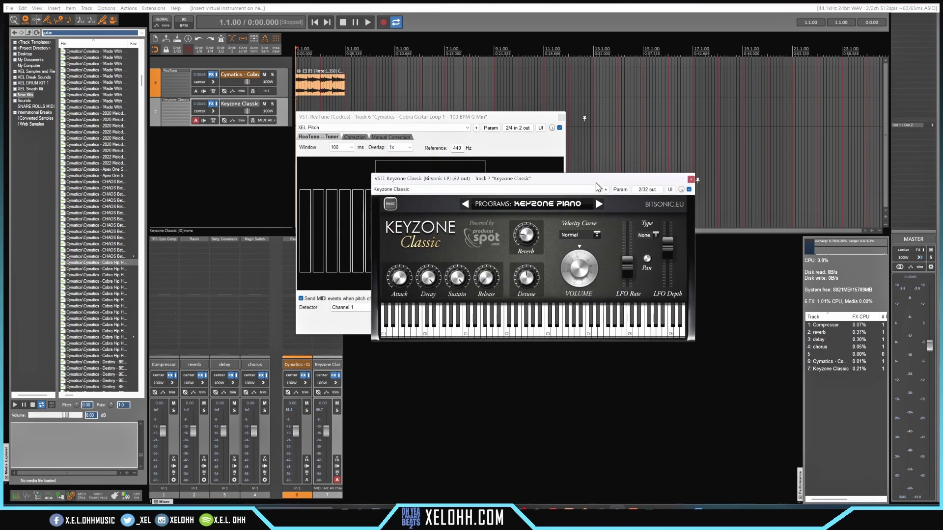
click(691, 180)
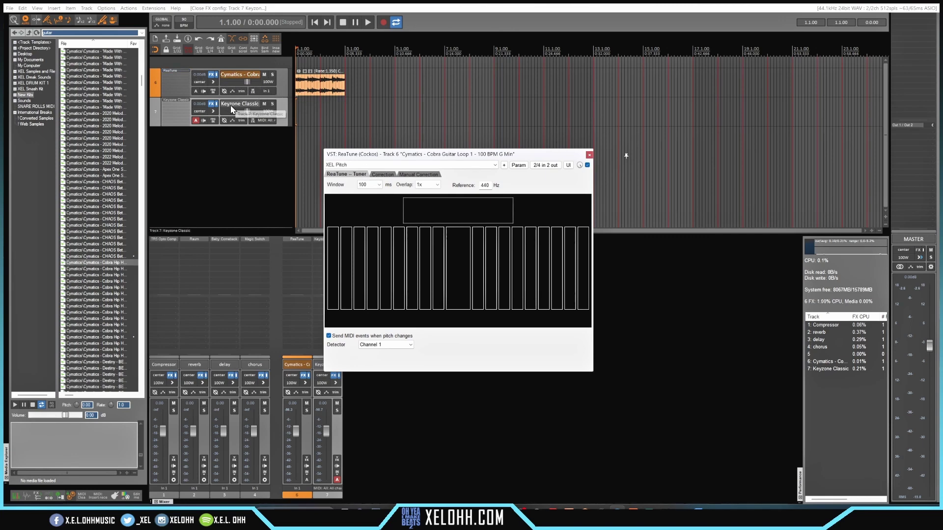
- Add a send from track 6 to 7: Keyzone Classic with its audio set to None
click(308, 107)
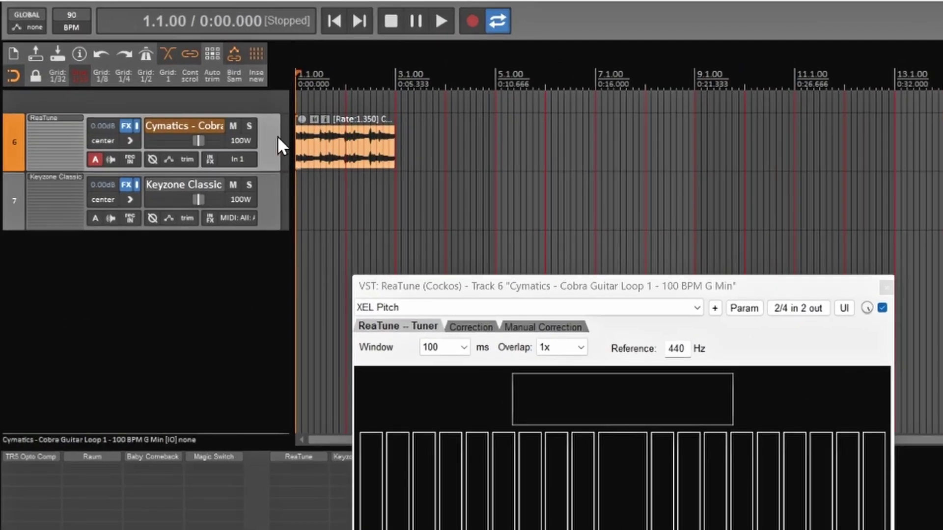
click(131, 140)
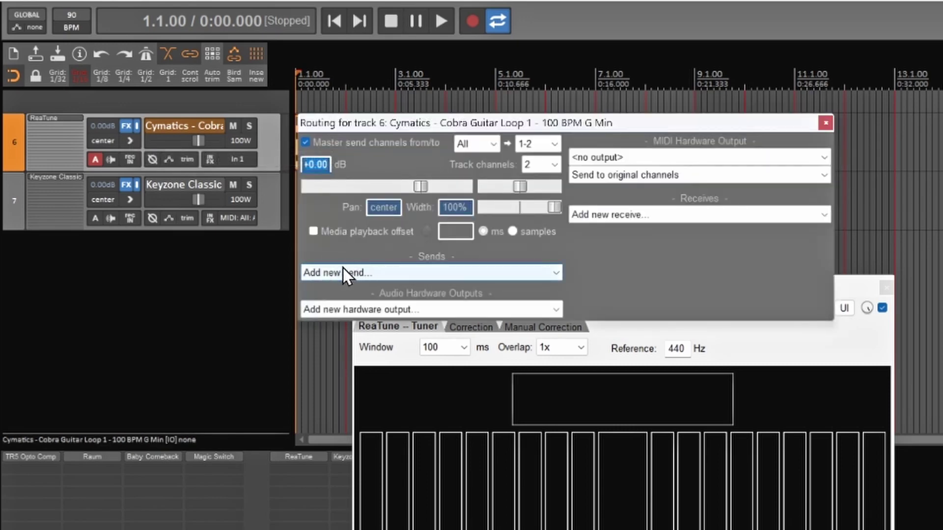
click(428, 273)
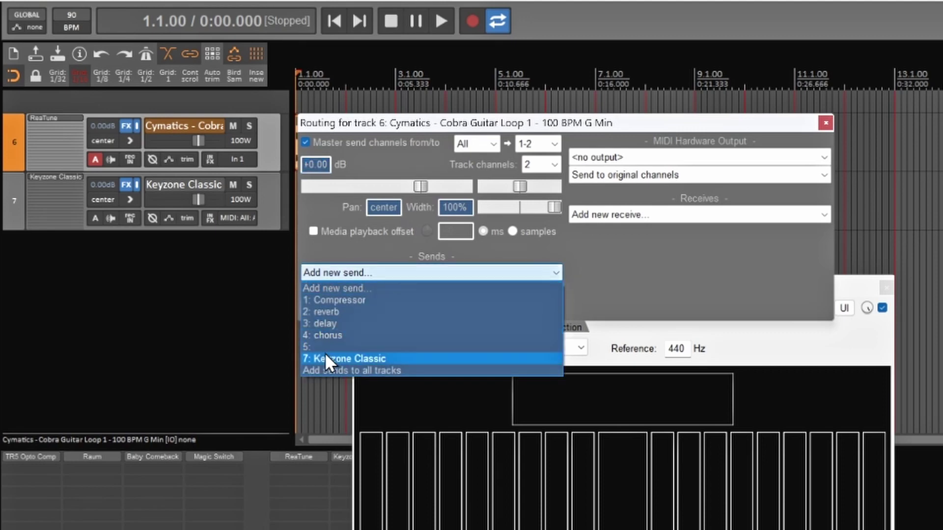
click(326, 358)
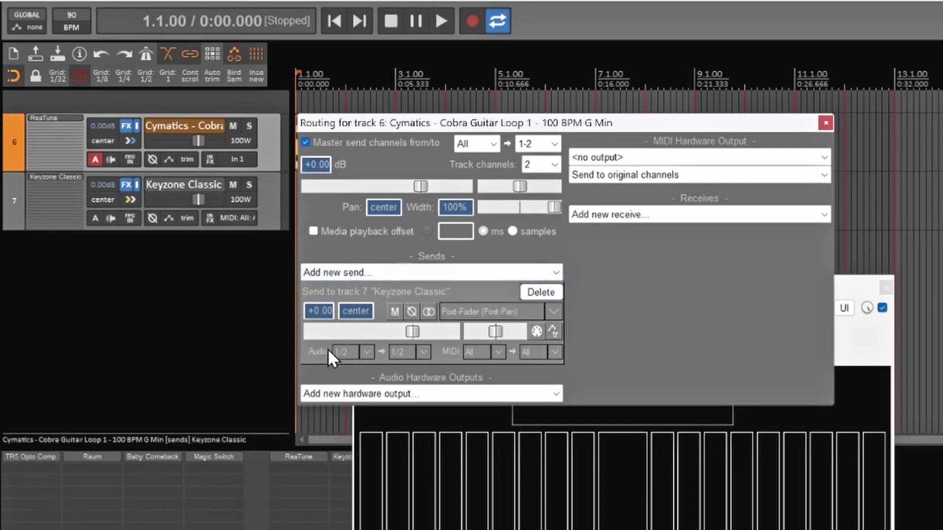
click(368, 352)
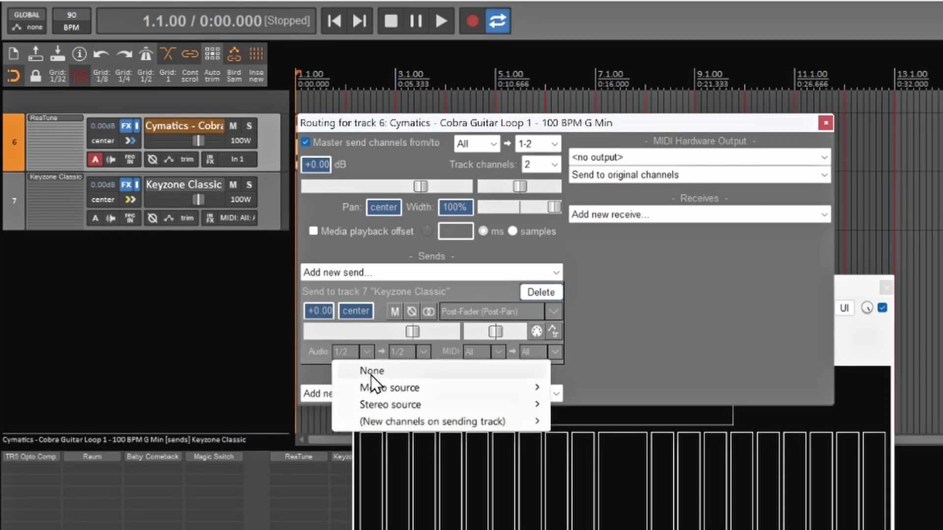
click(372, 373)
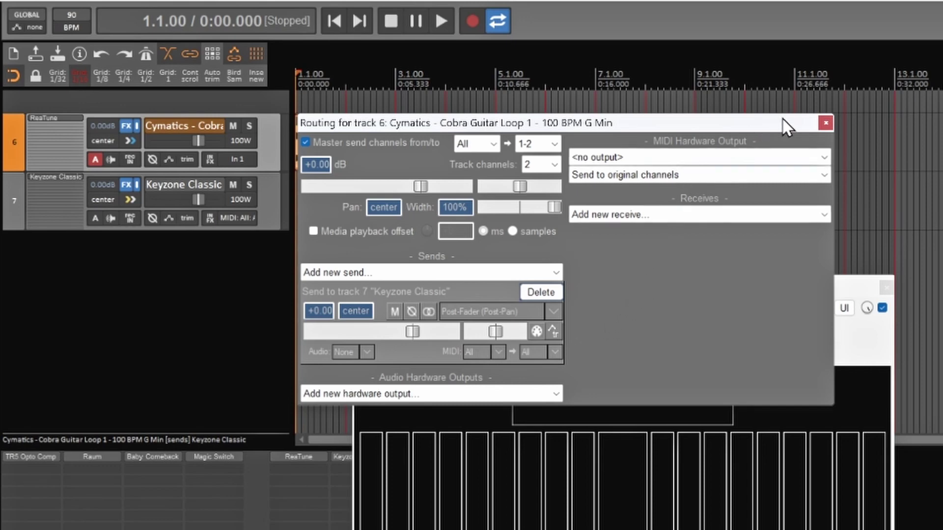
click(825, 123)
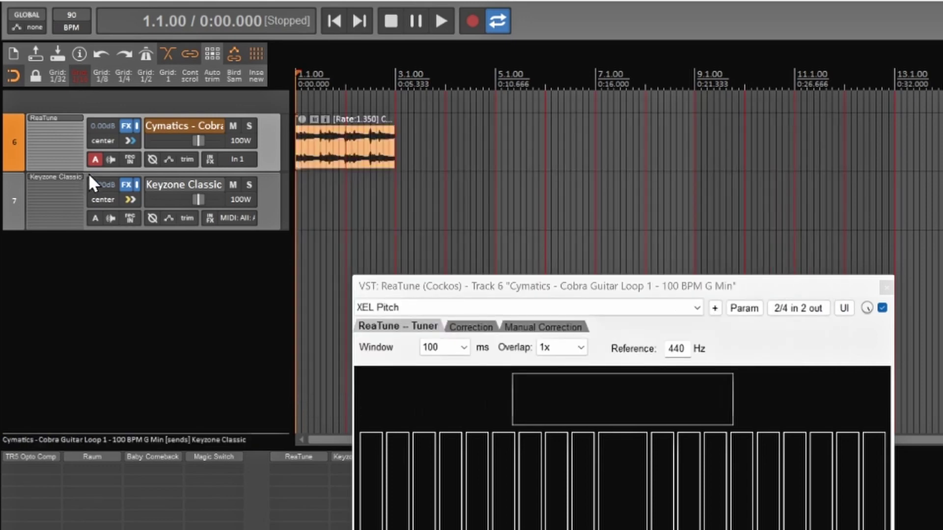
- Arm track 7 Keyzone Classic and set its record mode to Record: output (MIDI)
click(274, 196)
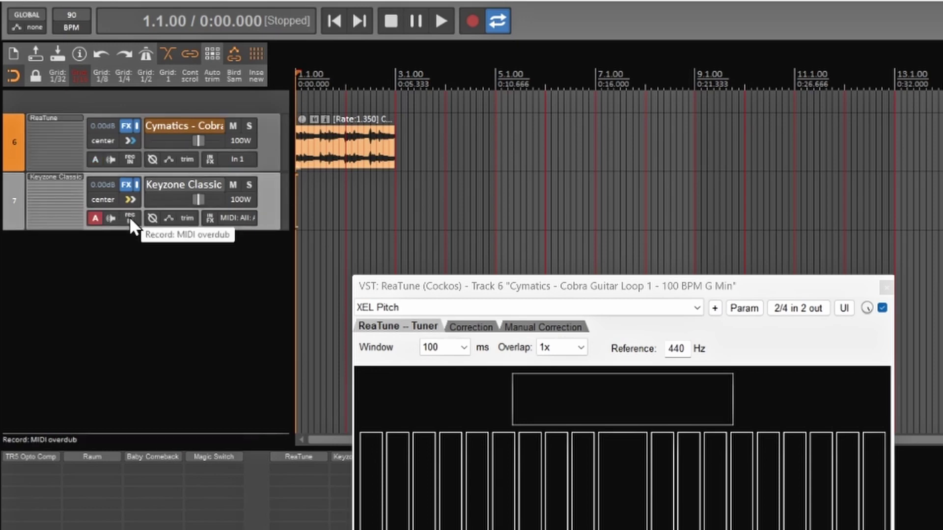
click(129, 217)
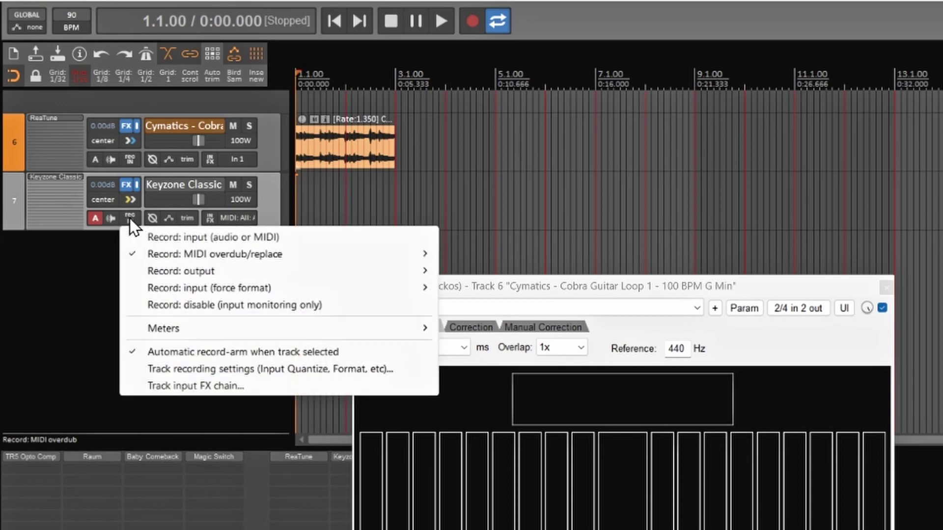
mouse_move(162, 274)
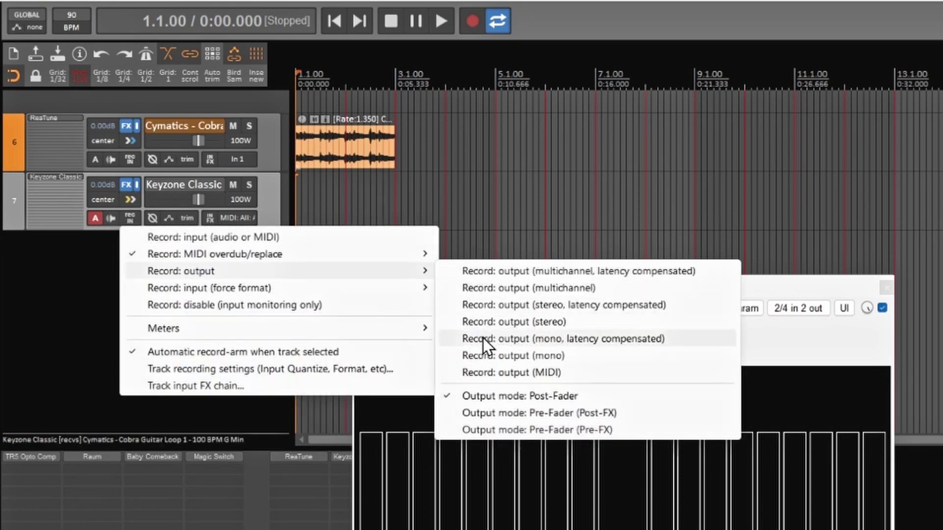
click(515, 374)
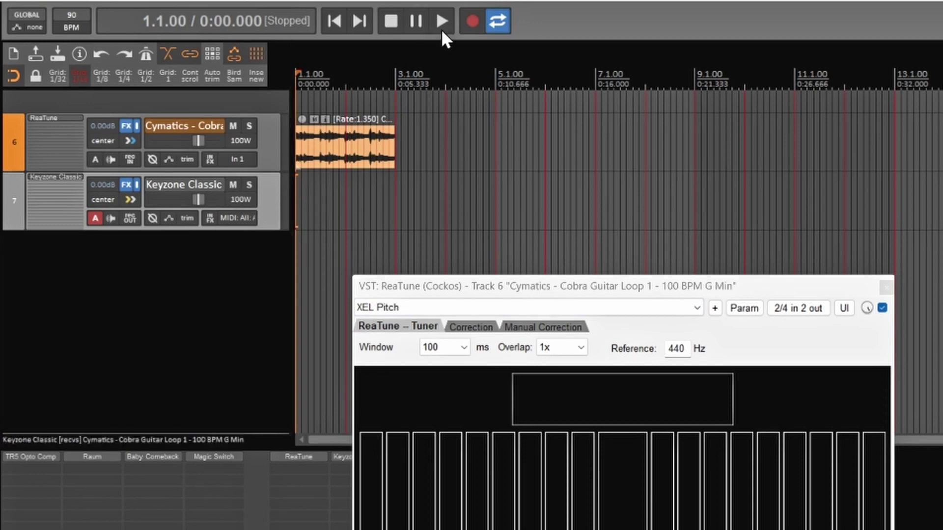
- Record the detected notes onto track 7, then bypass and mute guitar track 6's effects
click(472, 23)
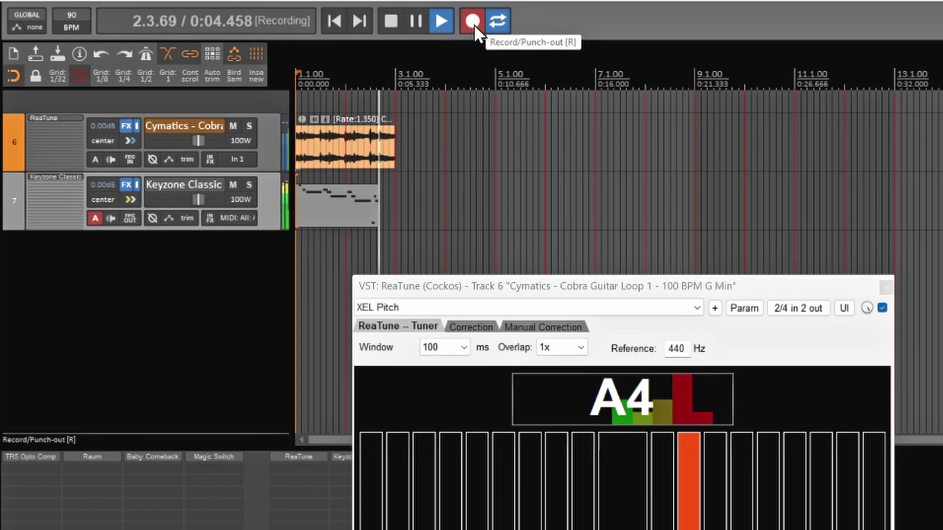
click(472, 22)
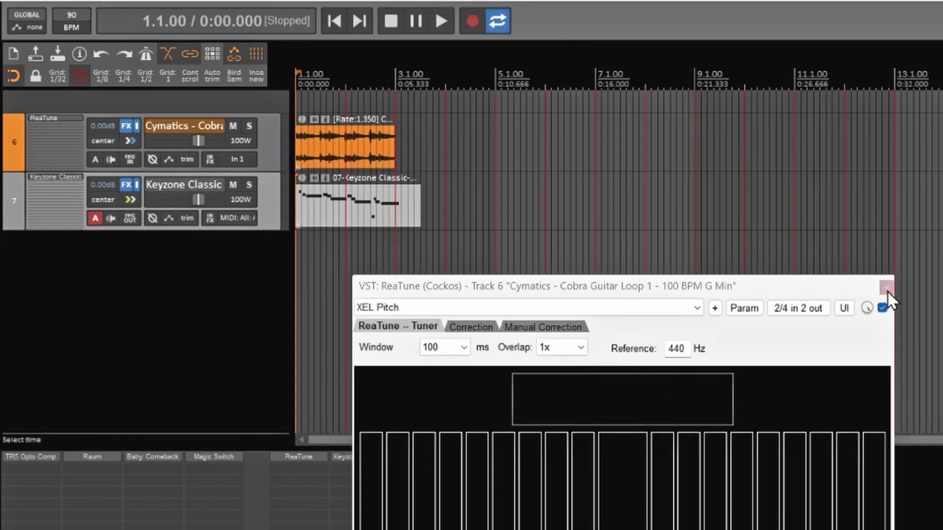
click(886, 288)
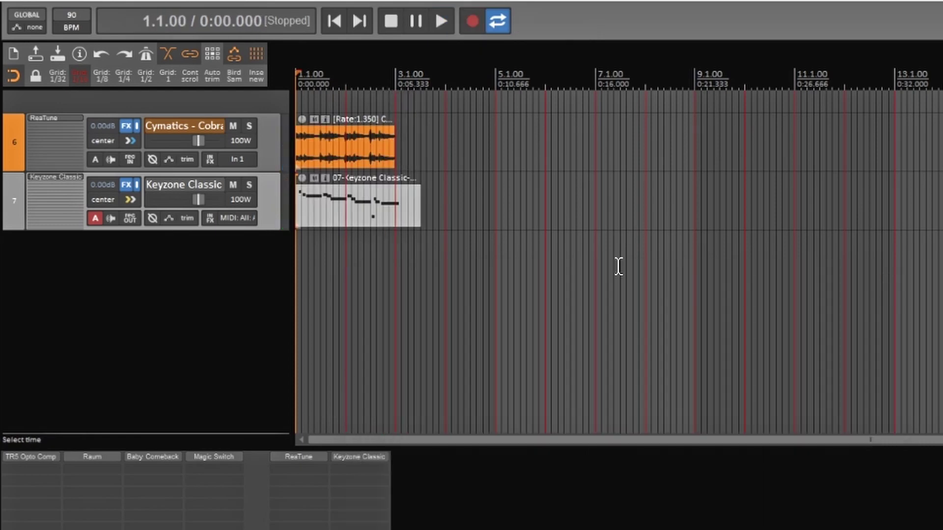
click(137, 125)
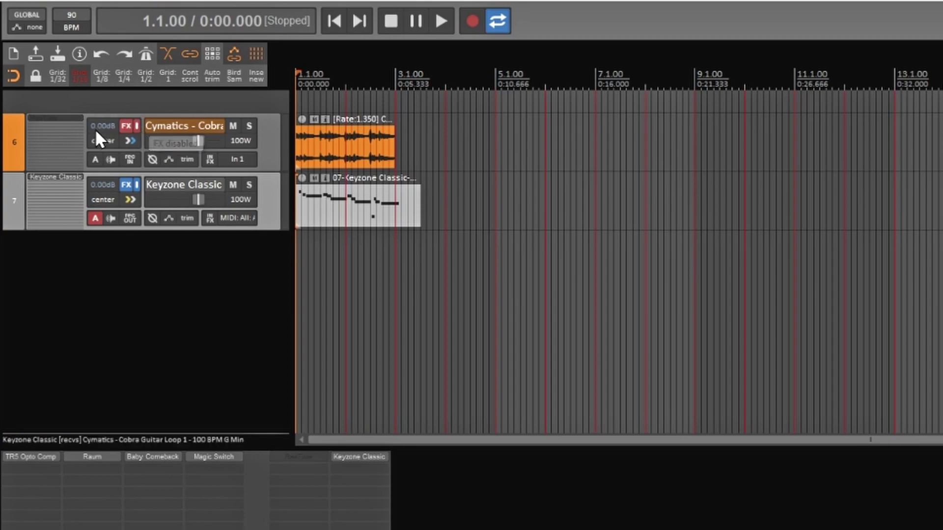
click(230, 126)
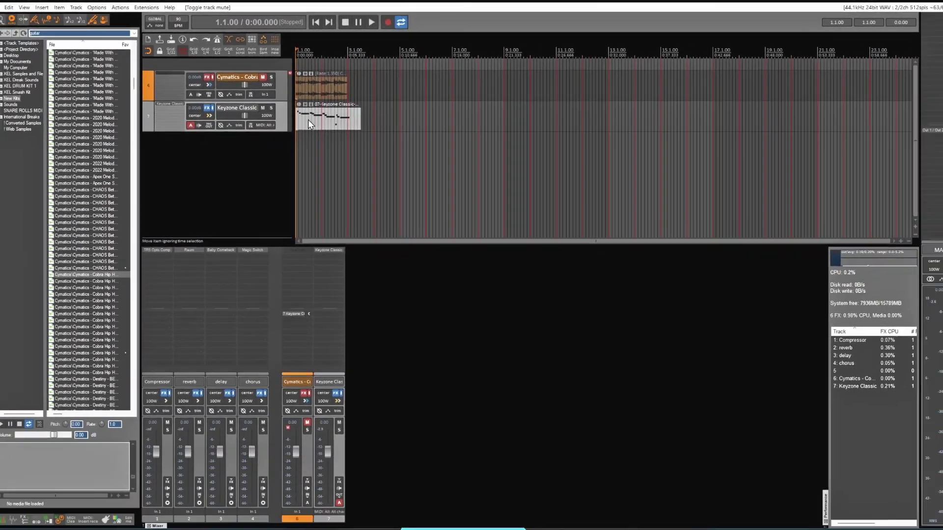
- Fix the recorded notes: delete the stray C4, move F5 and D#5, shorten C5, nudge A#4
double_click(308, 123)
scroll(415, 239, up, 3)
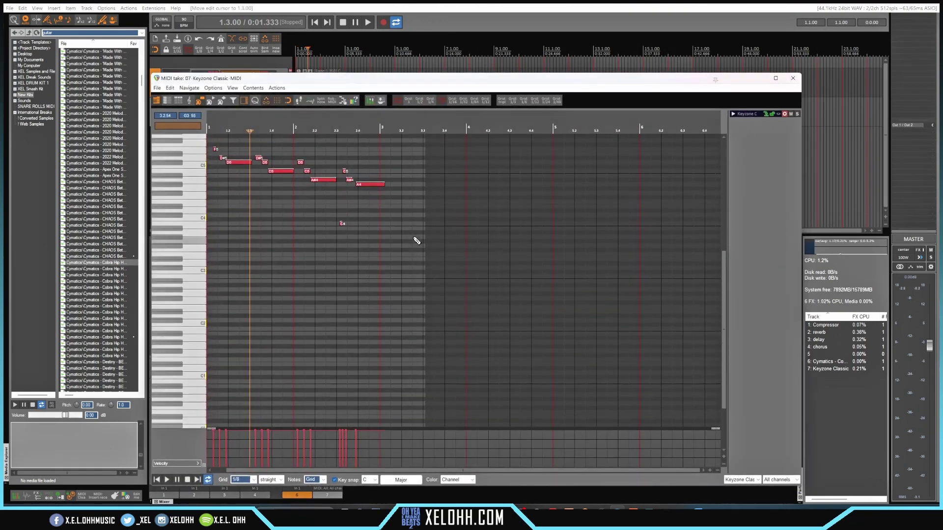
scroll(409, 233, up, 2)
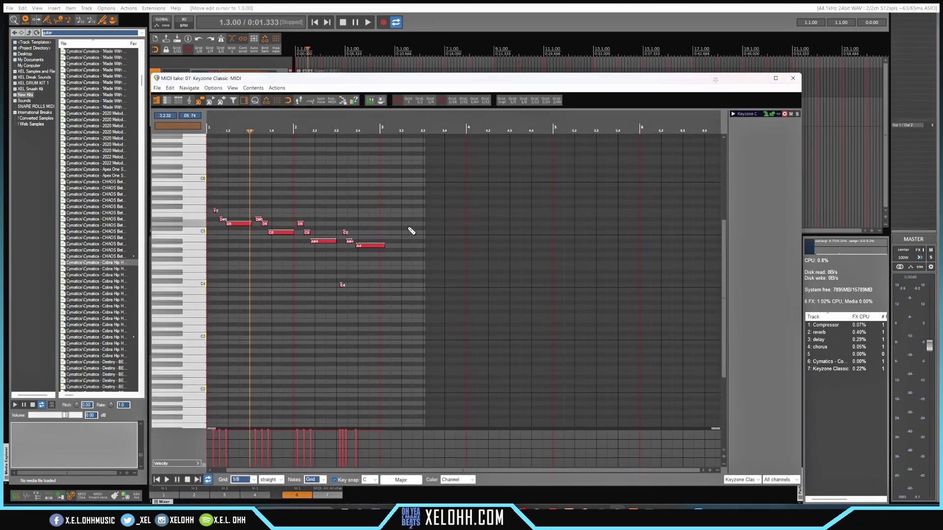
scroll(412, 231, up, 3)
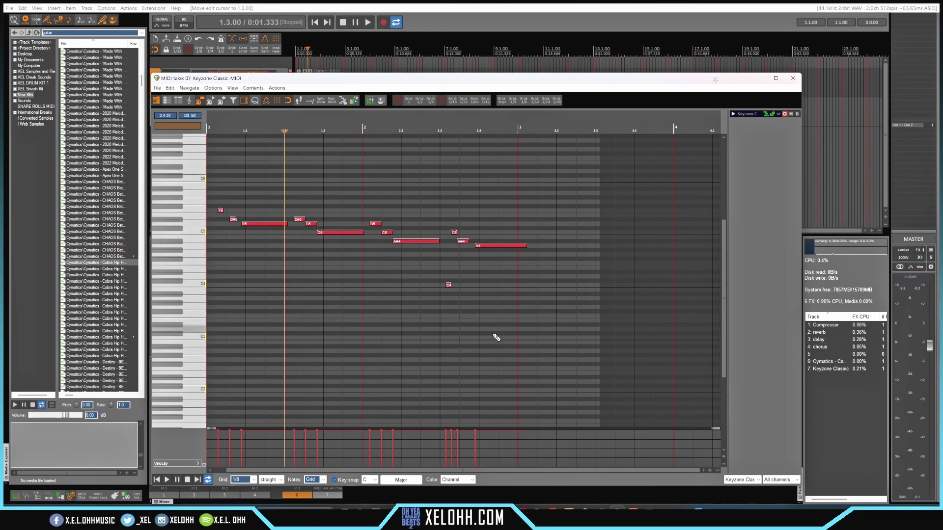
double_click(449, 286)
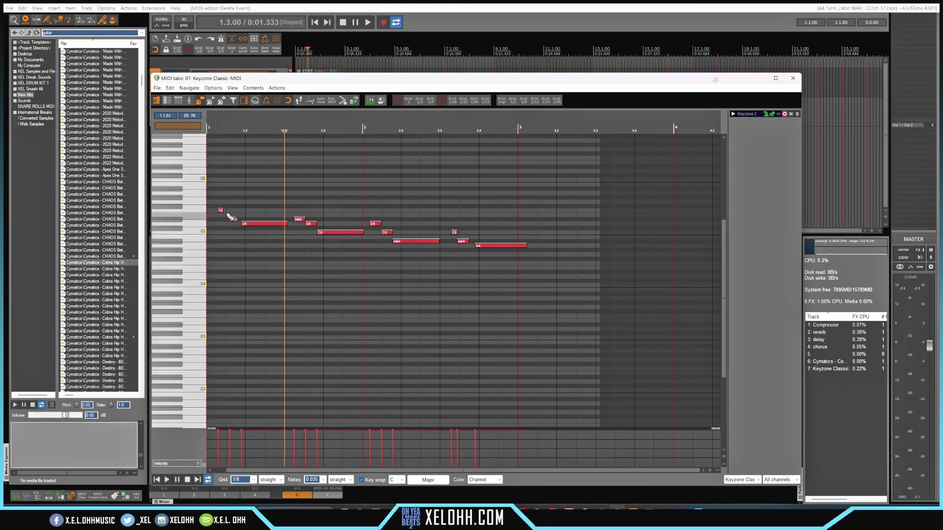
drag(221, 215, 258, 224)
click(257, 223)
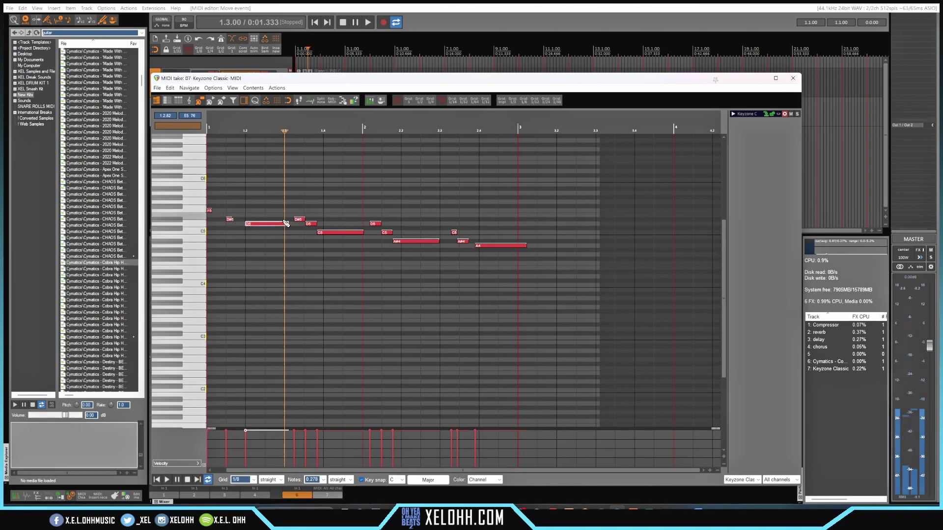
click(298, 219)
drag(296, 218, 288, 218)
drag(343, 231, 367, 223)
click(374, 224)
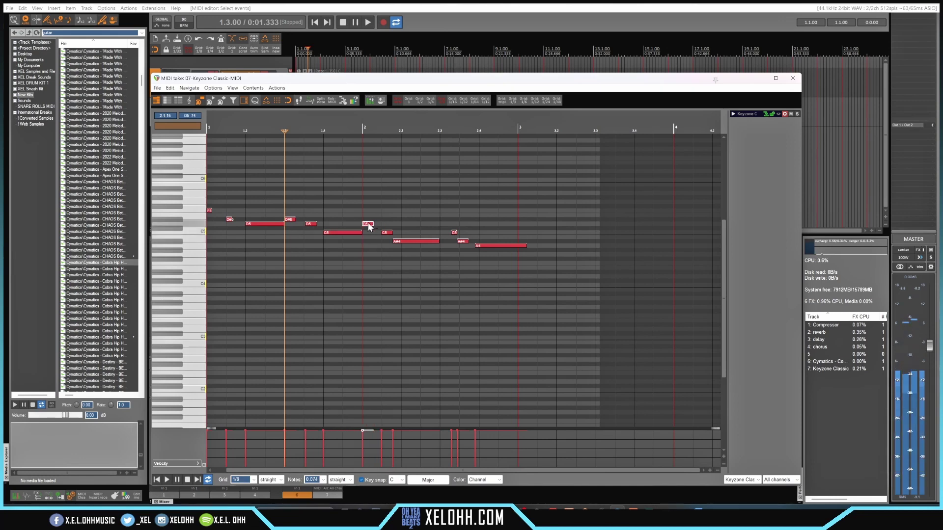
click(412, 240)
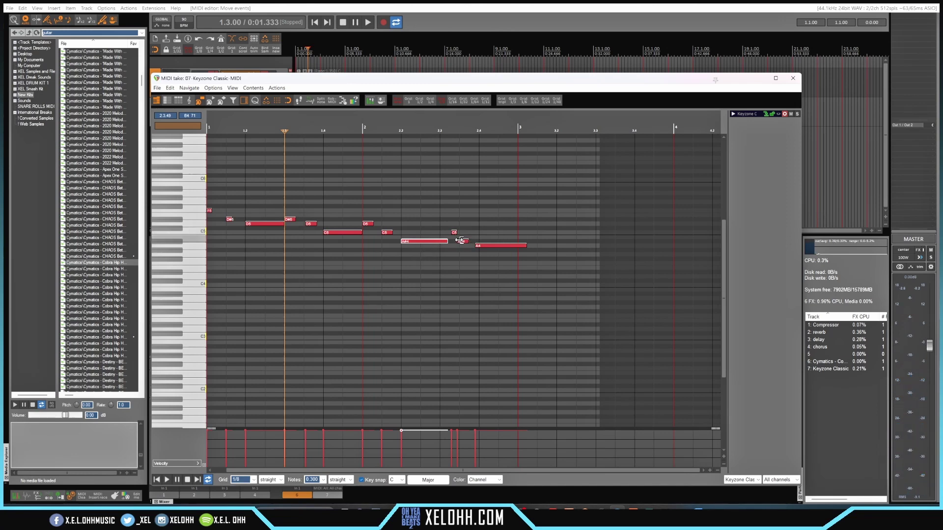
drag(461, 242, 491, 245)
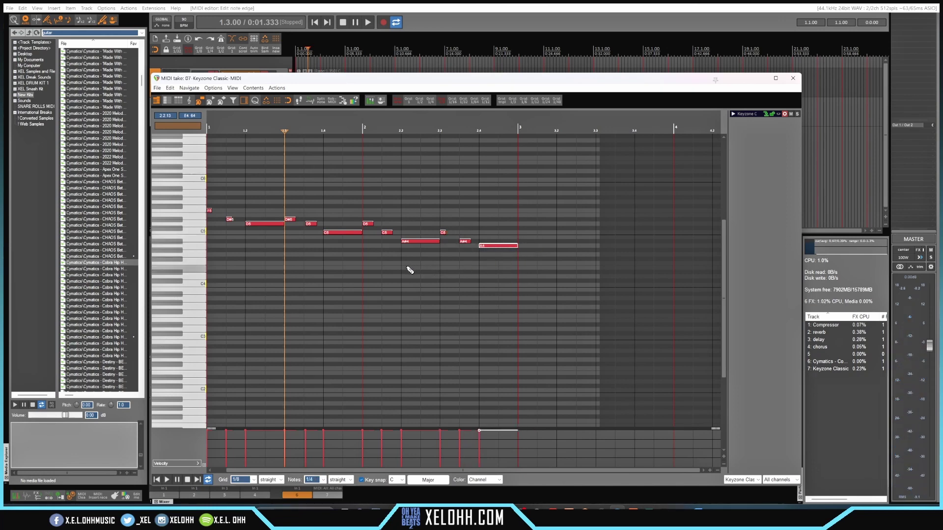
- Play the take, then make all notes sequential (legato) with Ctrl+L and listen again
key(Home)
key(space)
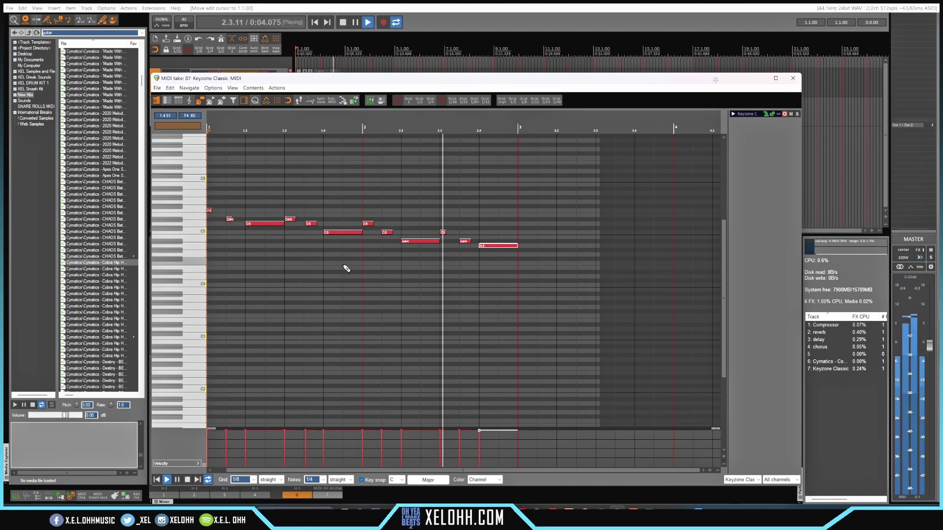
key(space)
key(ctrl+a)
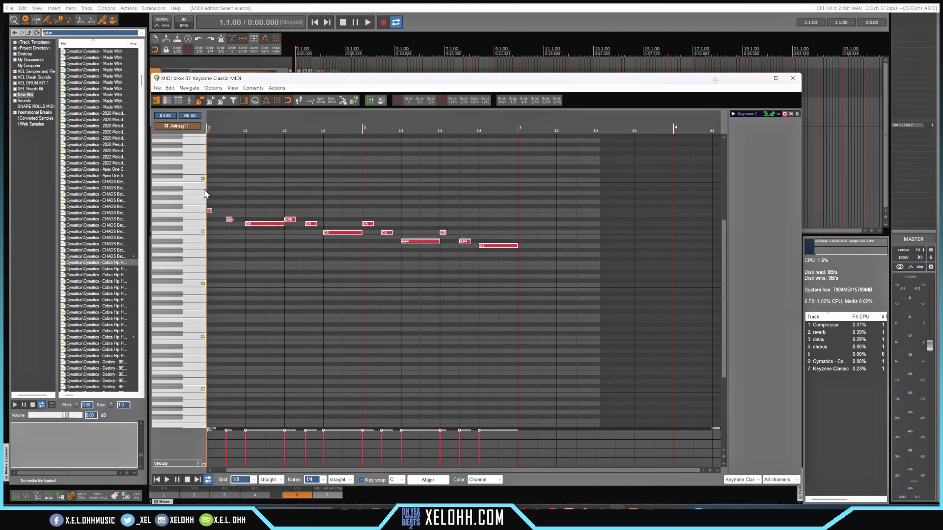
key(ctrl+l)
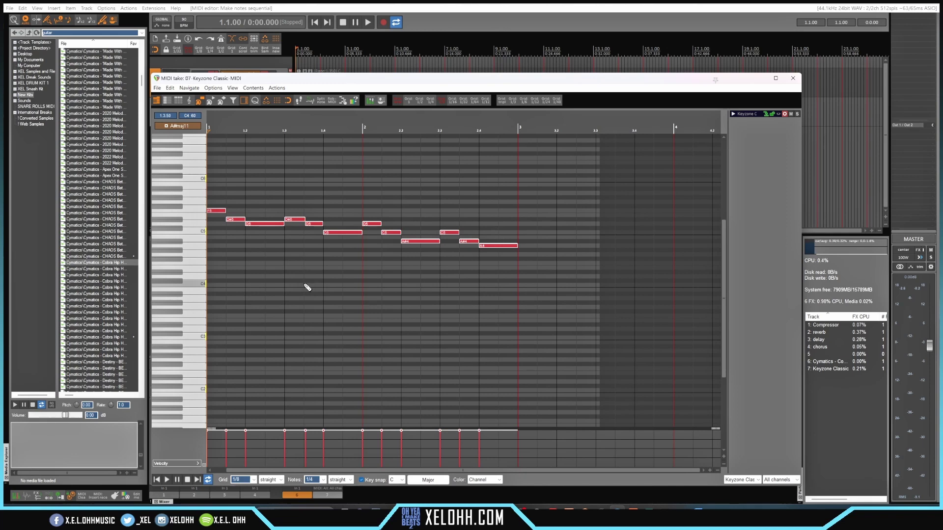
key(space)
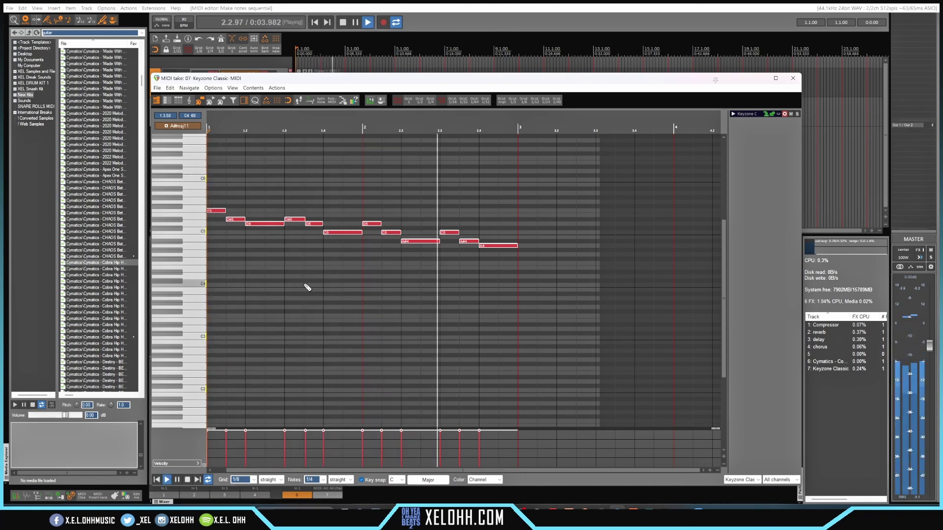
- Close the MIDI editor, unmute the guitar loop track, and play guitar and piano together
key(space)
click(791, 78)
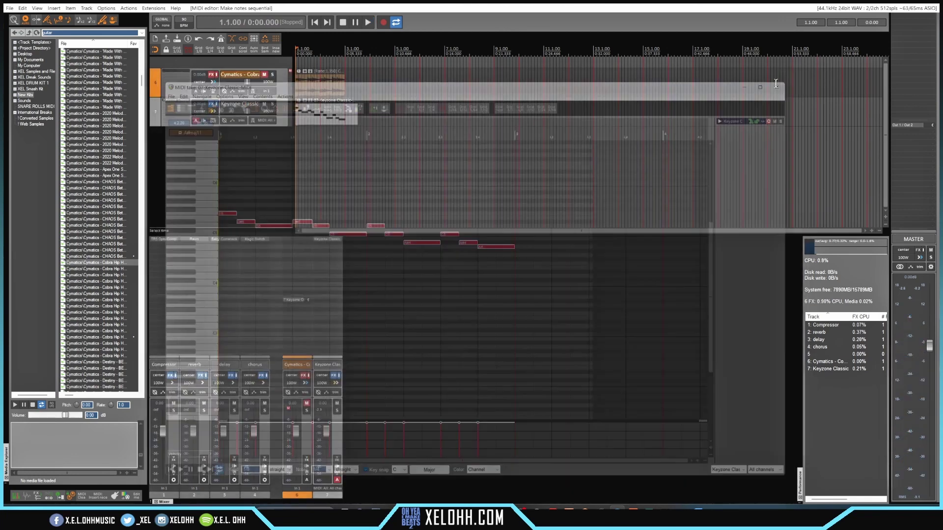
click(264, 74)
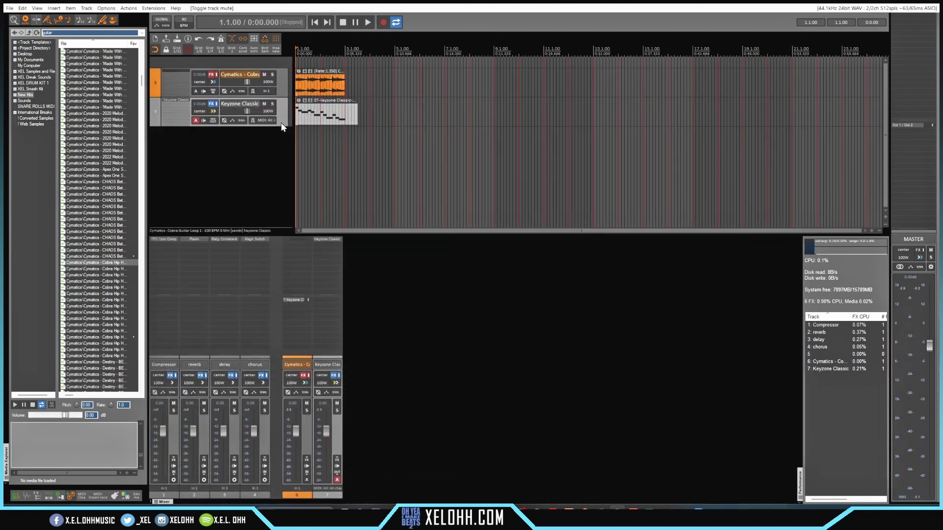
key(space)
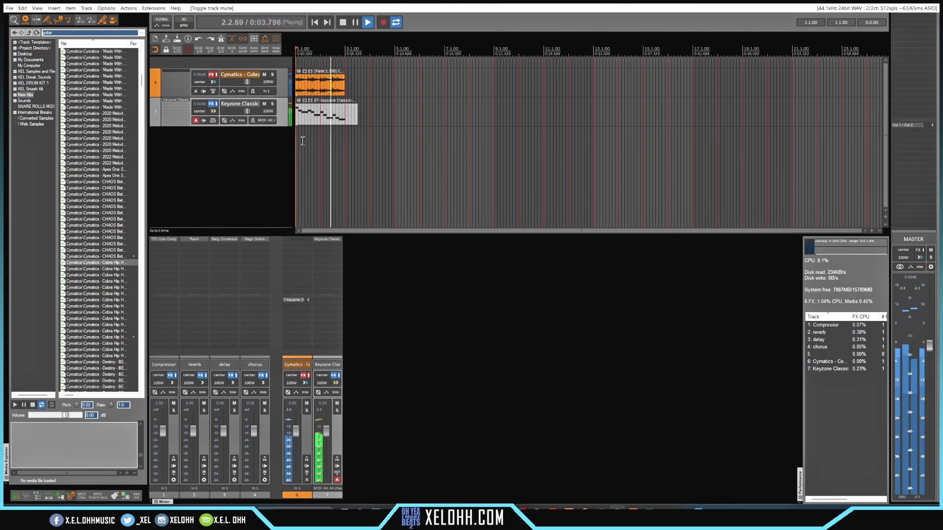
key(space)
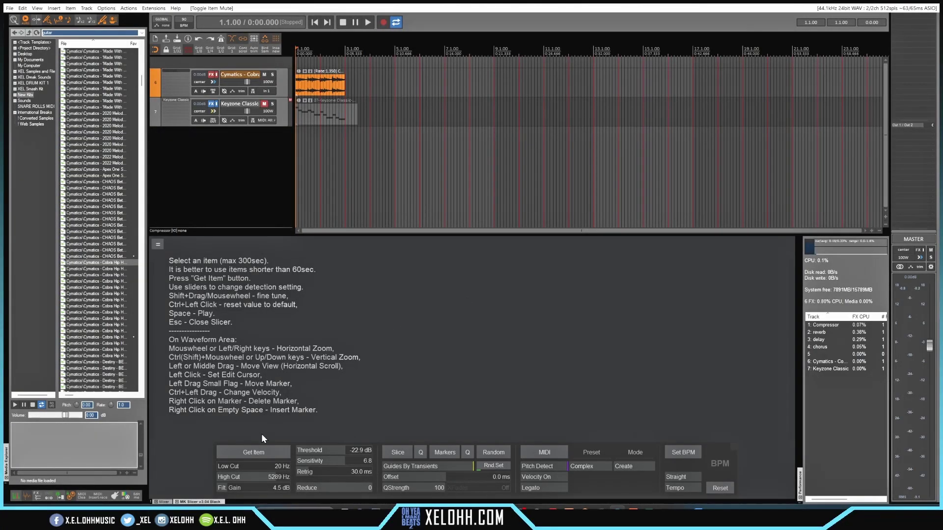
- Load the Cobra guitar loop item into MK Slicer with Get Item
click(313, 81)
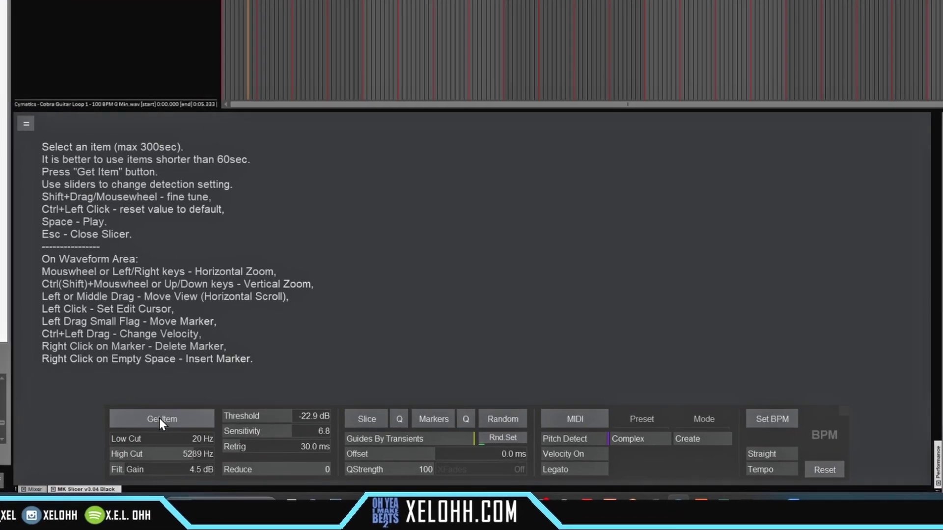
click(158, 417)
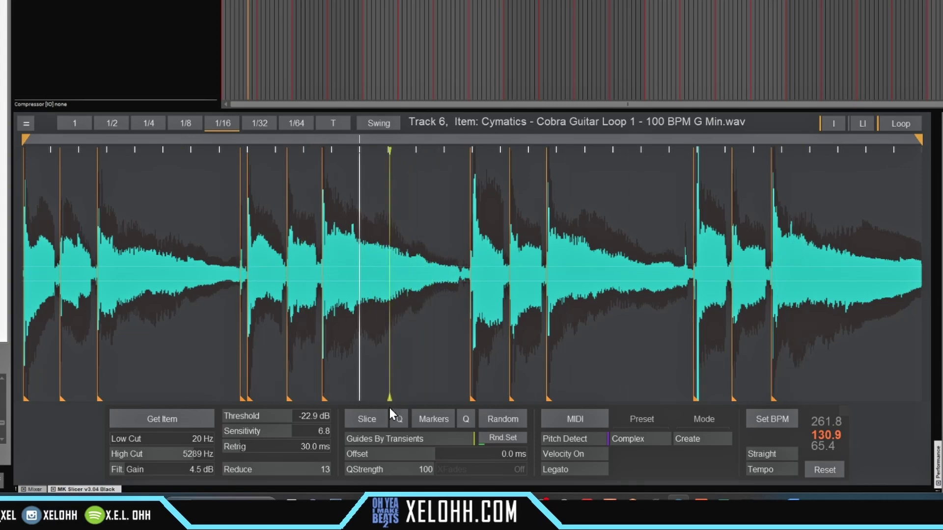
- Confirm MK Slicer uses transient guides, Pitch Detect mode, Legato note length and the Complex preset
click(390, 439)
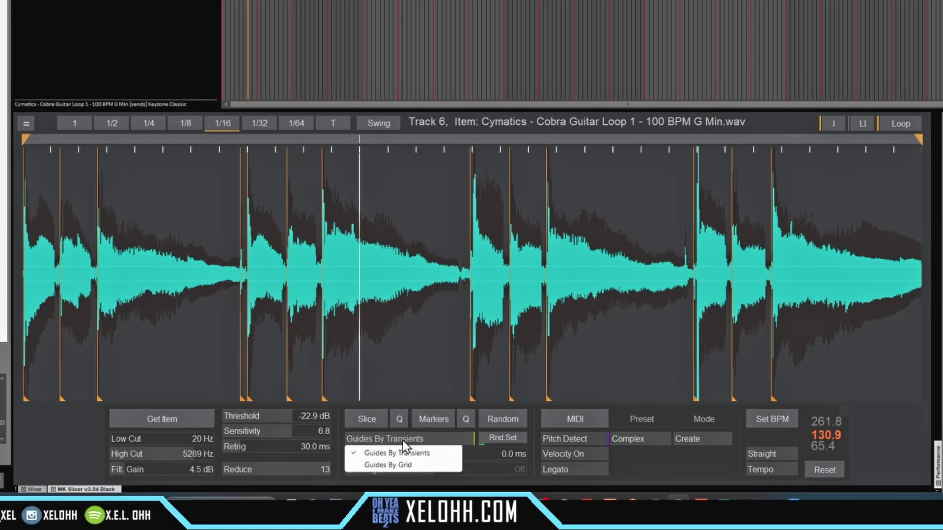
click(473, 459)
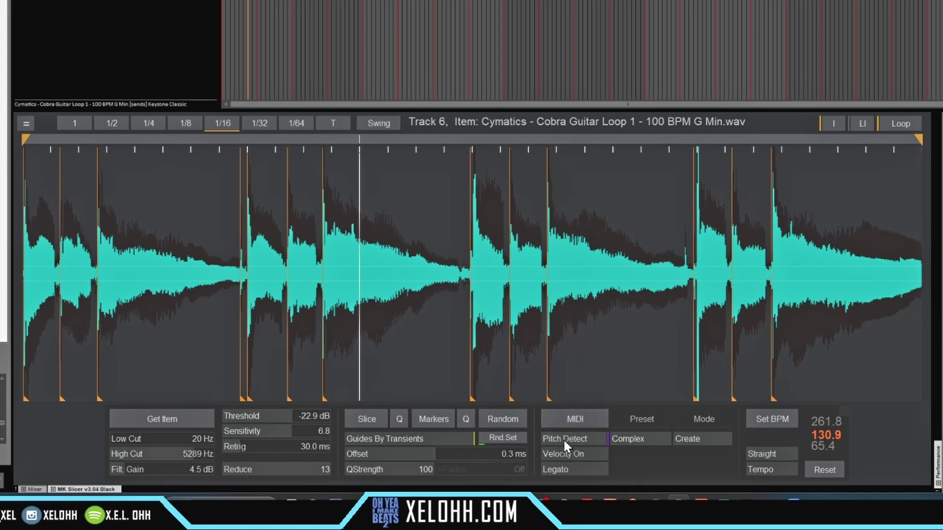
click(584, 438)
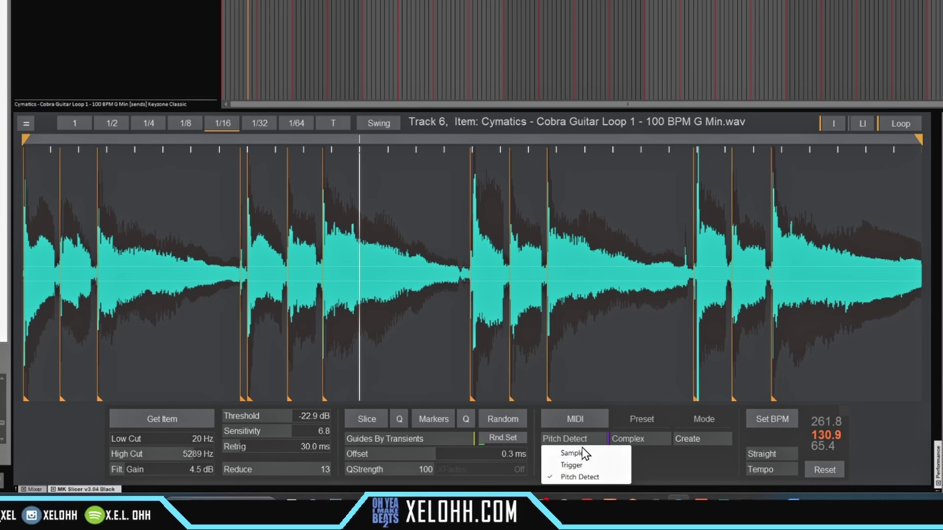
key(Escape)
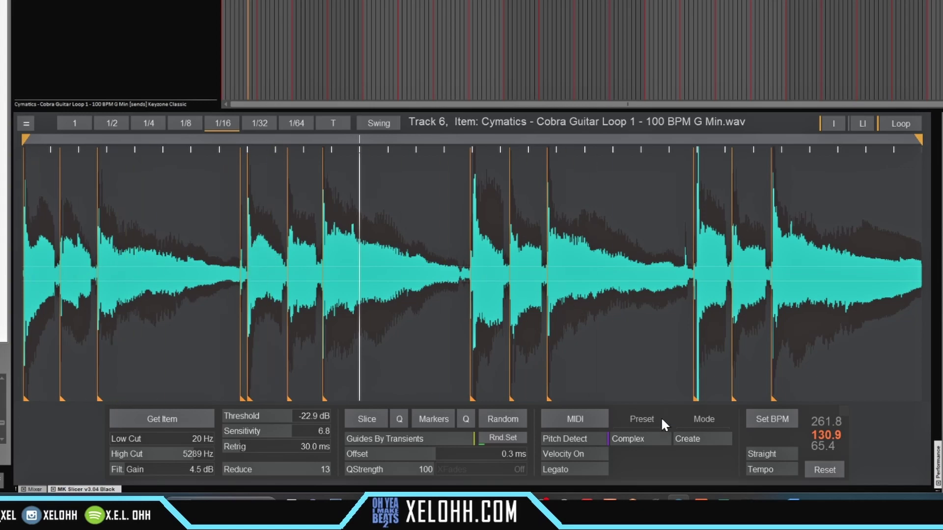
click(593, 470)
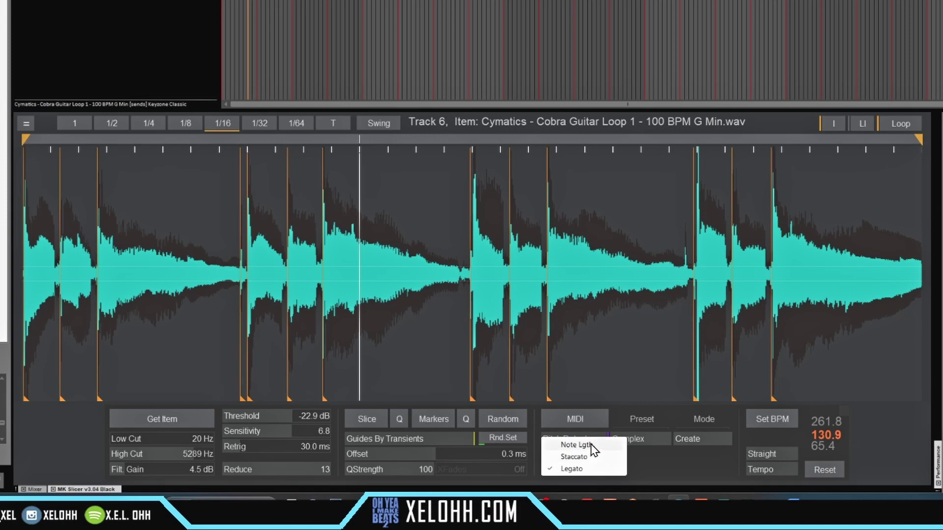
click(681, 467)
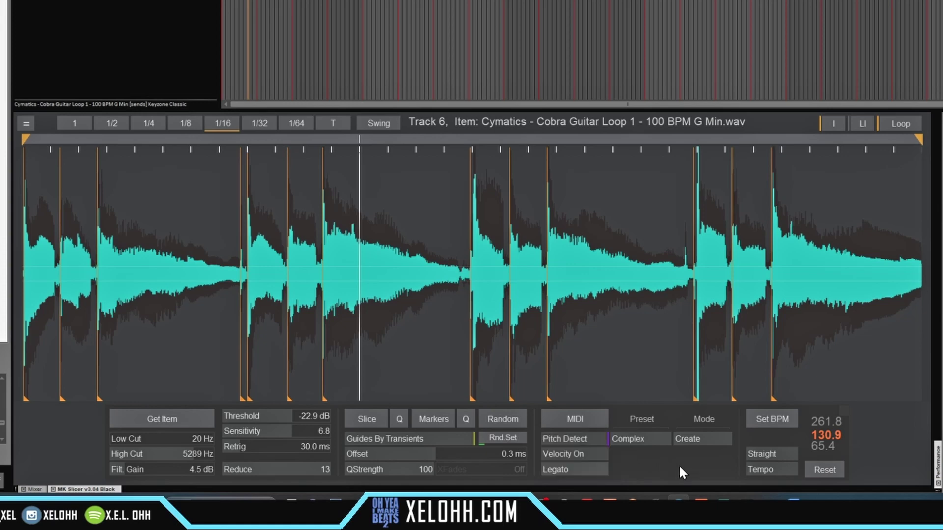
click(648, 441)
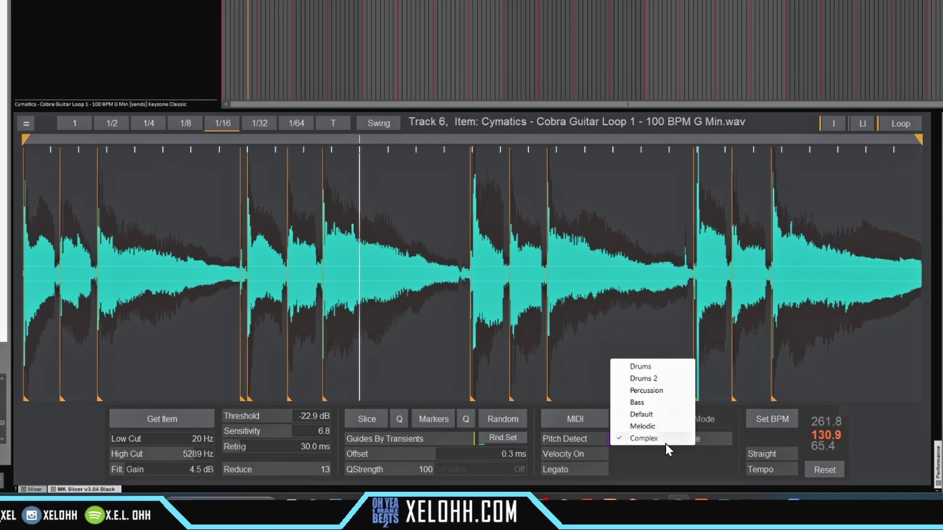
click(655, 472)
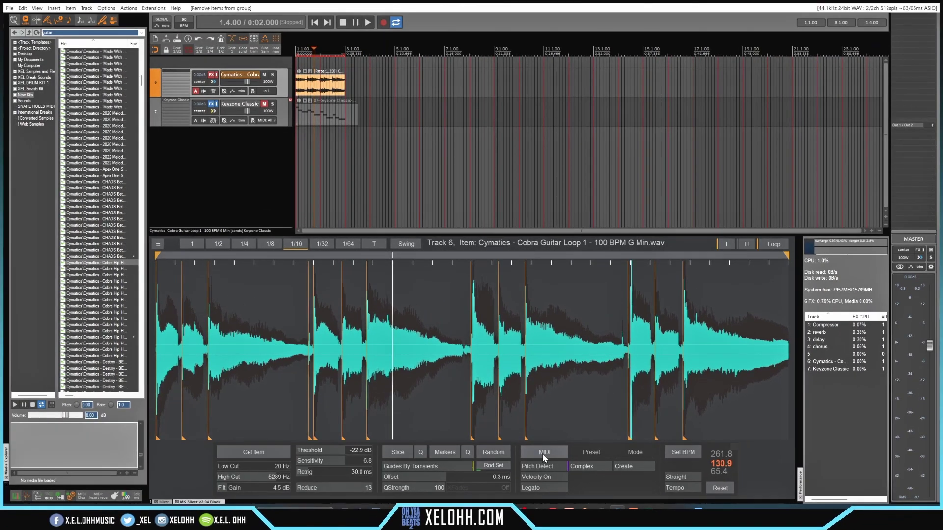
- Convert the guitar slices to a MIDI item and copy Keyzone Classic onto the new track
click(542, 453)
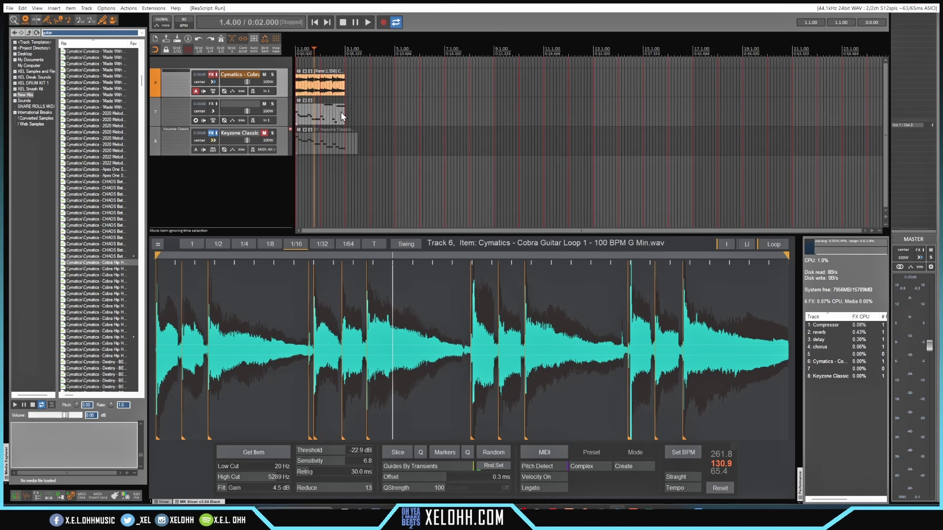
scroll(346, 127, up, 8)
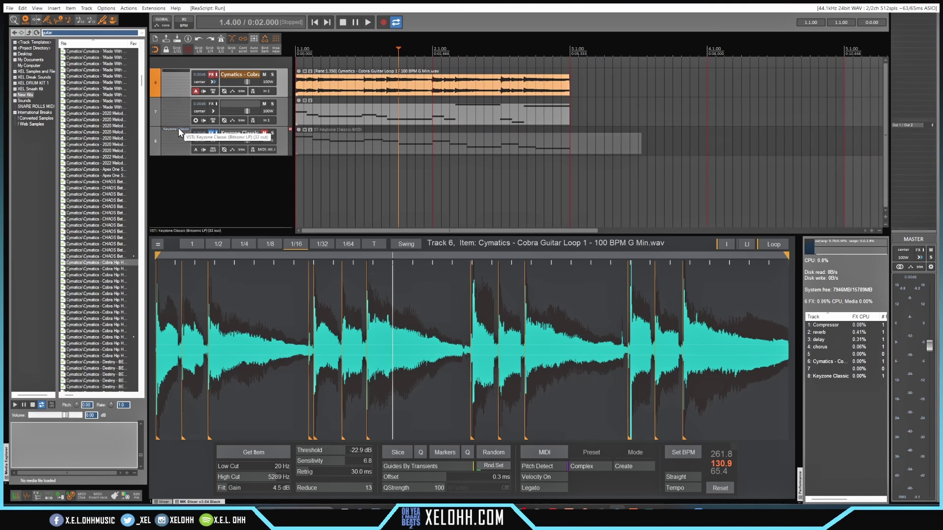
drag(180, 110, 183, 103)
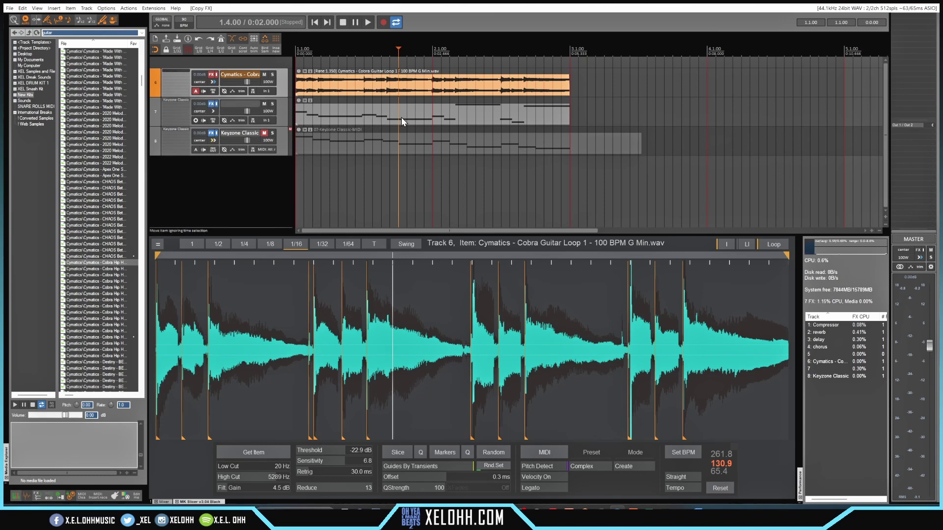
- Mute the guitar track and play the new MIDI track from the project start
key(Escape)
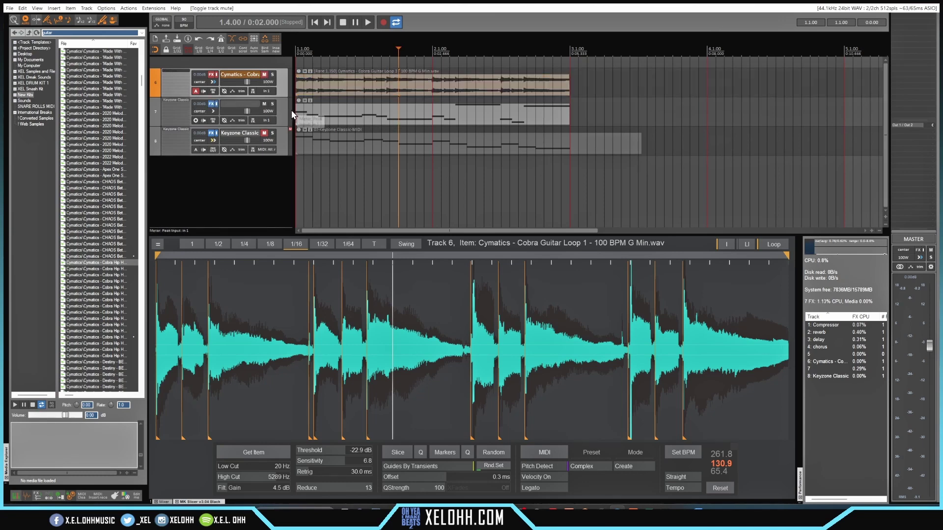
key(Home)
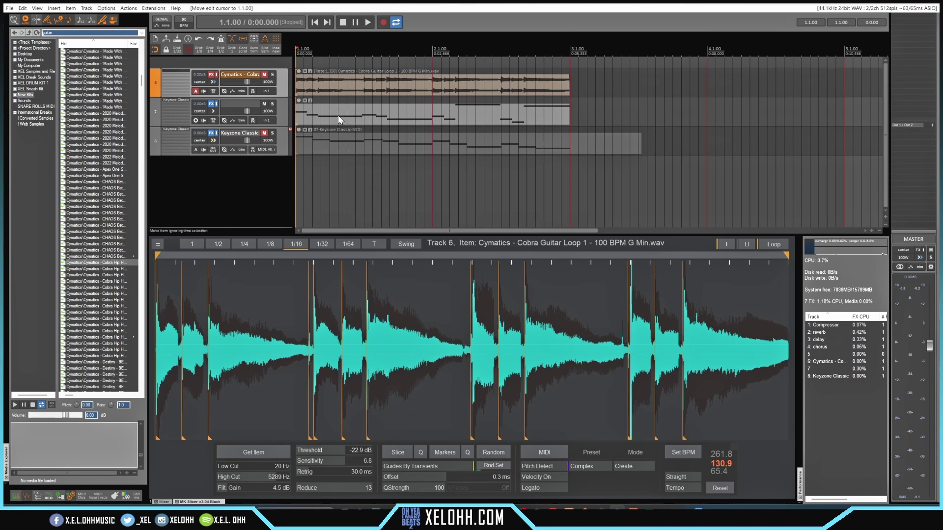
key(space)
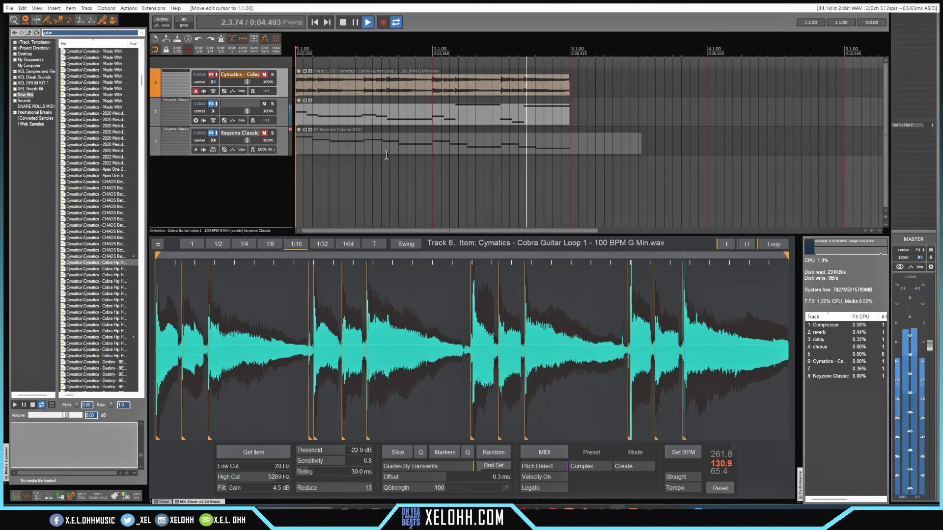
key(space)
- Drop track 7's A#5 and A5 MIDI notes an octave to A#4 and A4, then play
double_click(399, 110)
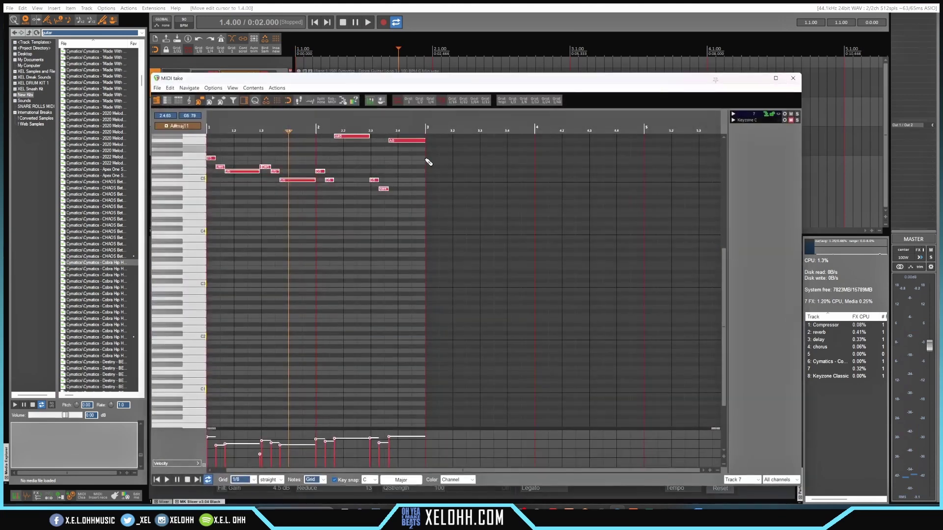
scroll(422, 217, up, 1)
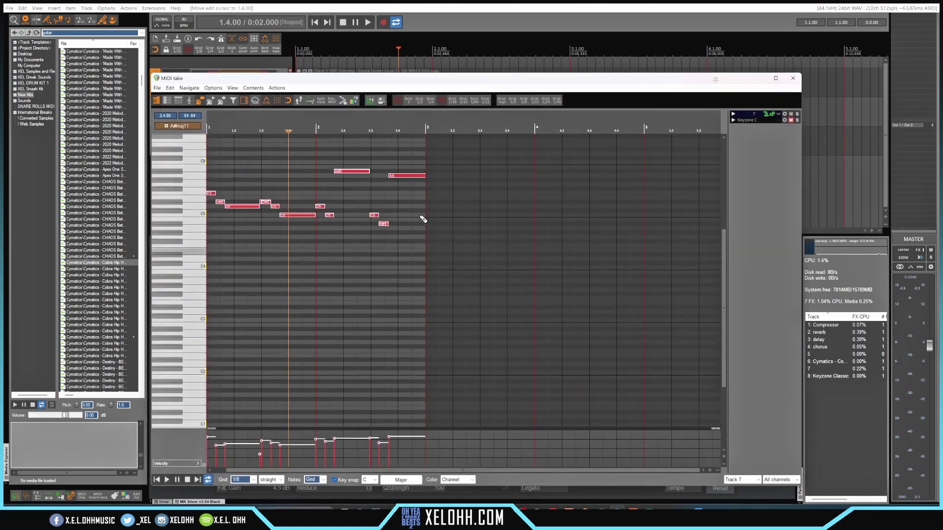
drag(411, 180, 347, 150)
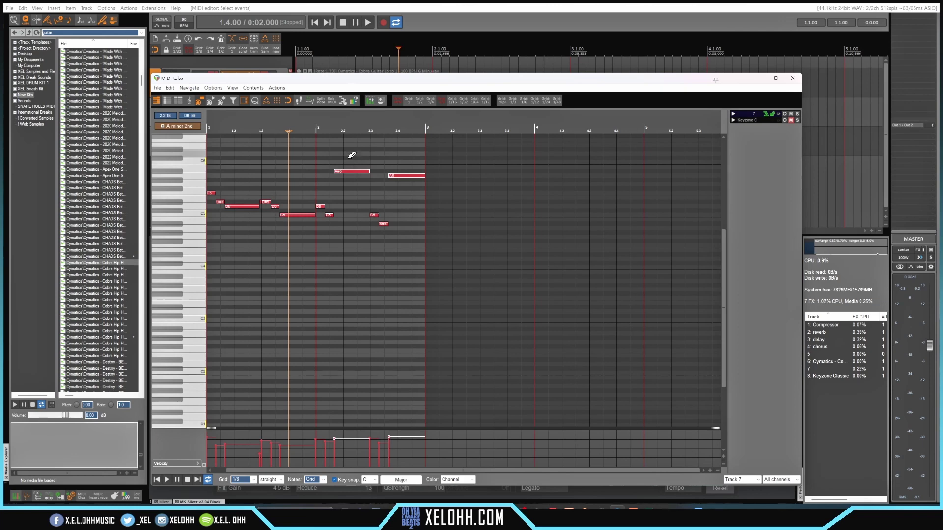
key(ctrl+Down)
key(Home)
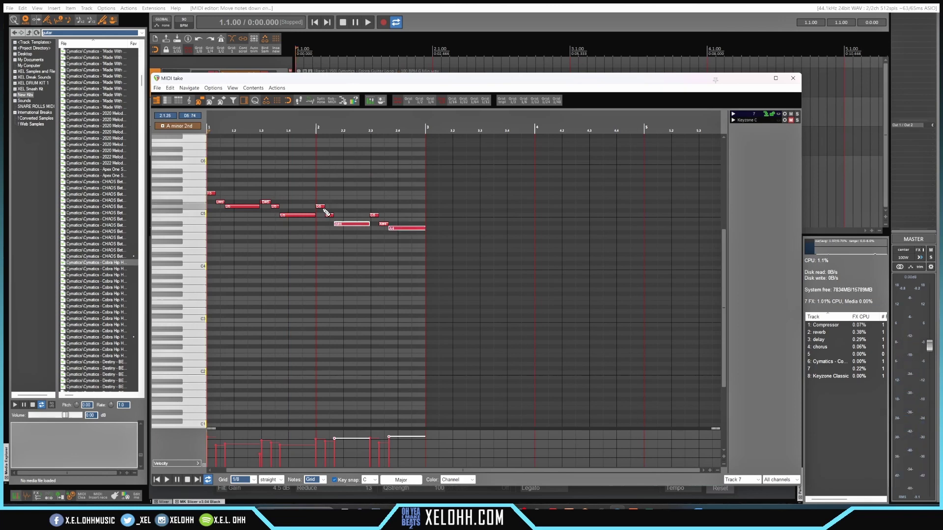
key(space)
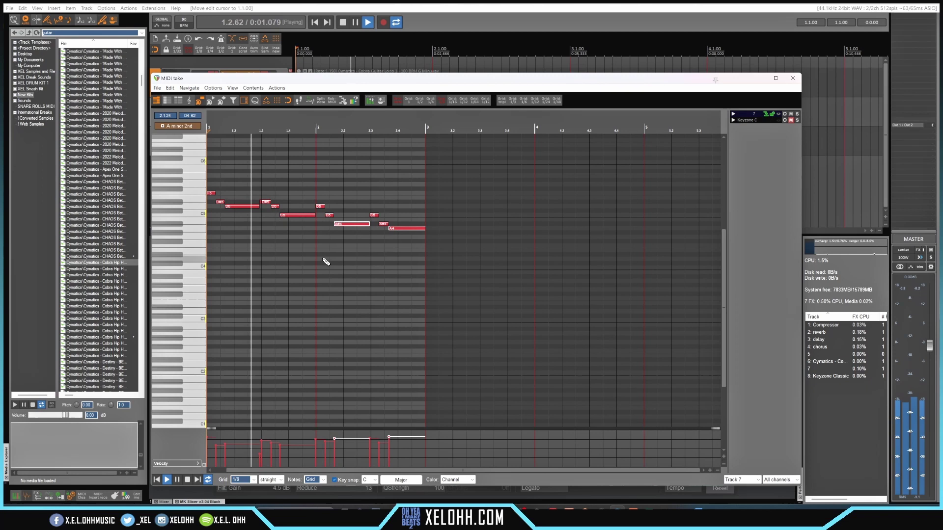